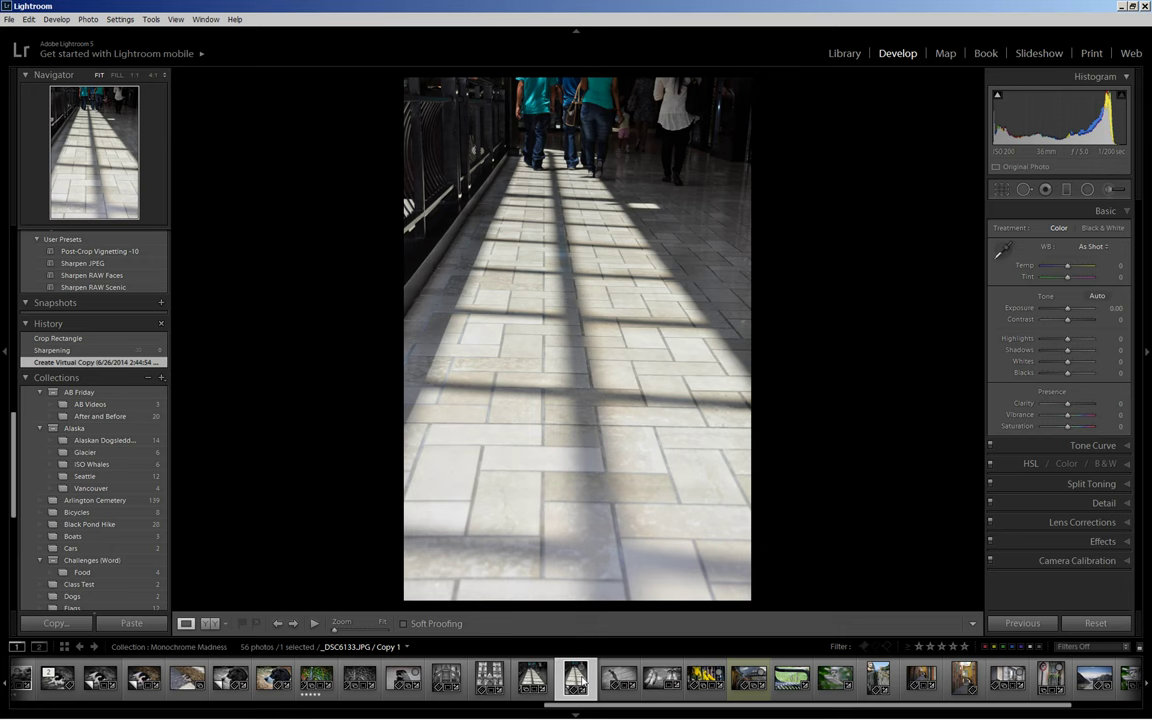
Compare with the edited version, then crop the bottom floor-tile strip off the walkway virtual copy.
{"action": "left_click", "coordinate": [531, 692]}
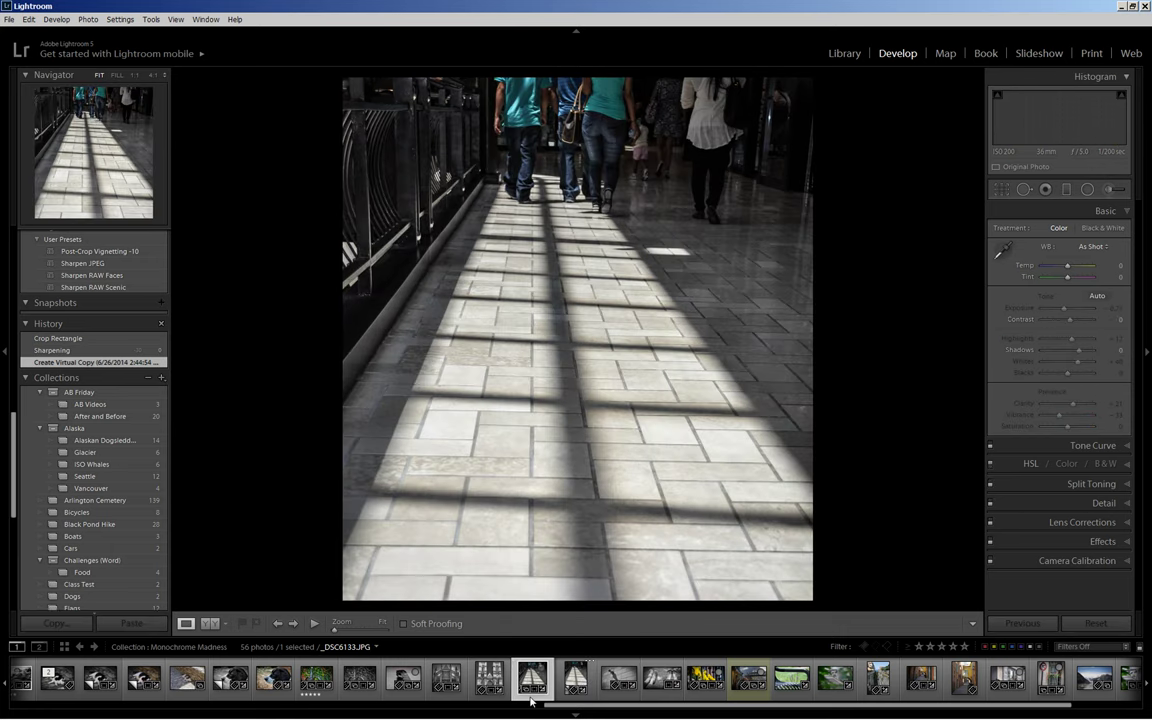
{"action": "left_click", "coordinate": [563, 697]}
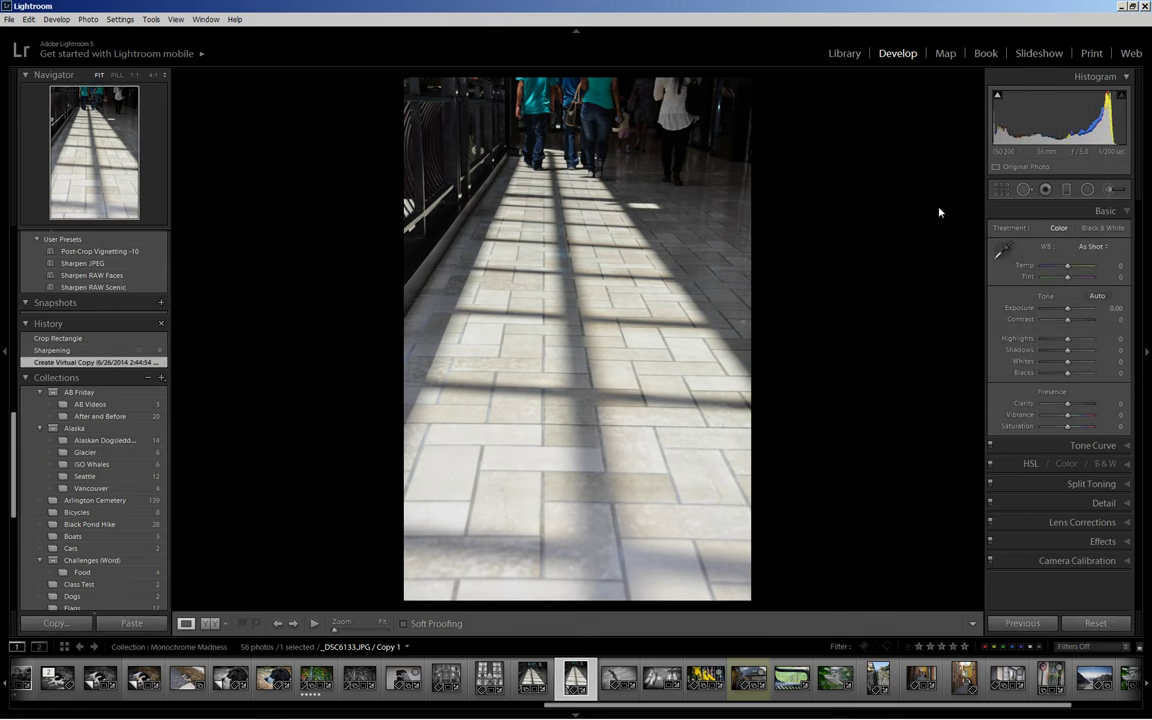
{"action": "left_click", "coordinate": [1002, 190]}
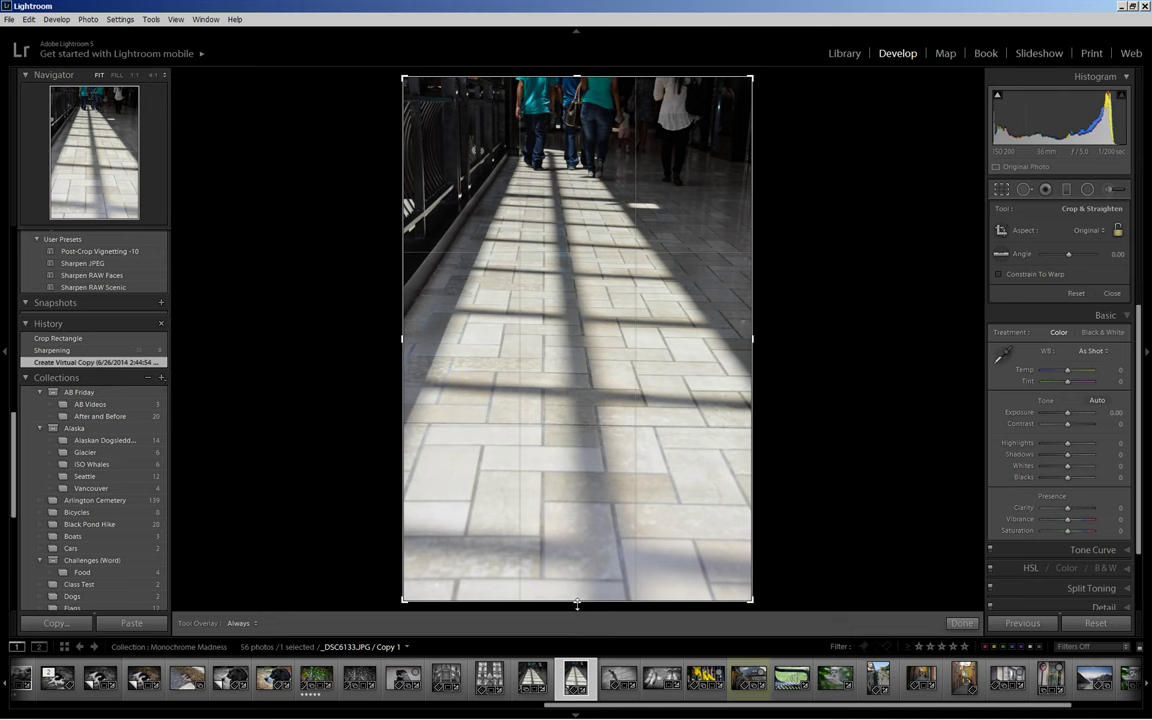
{"action": "left_click_drag", "start_coordinate": [577, 604], "coordinate": [576, 531]}
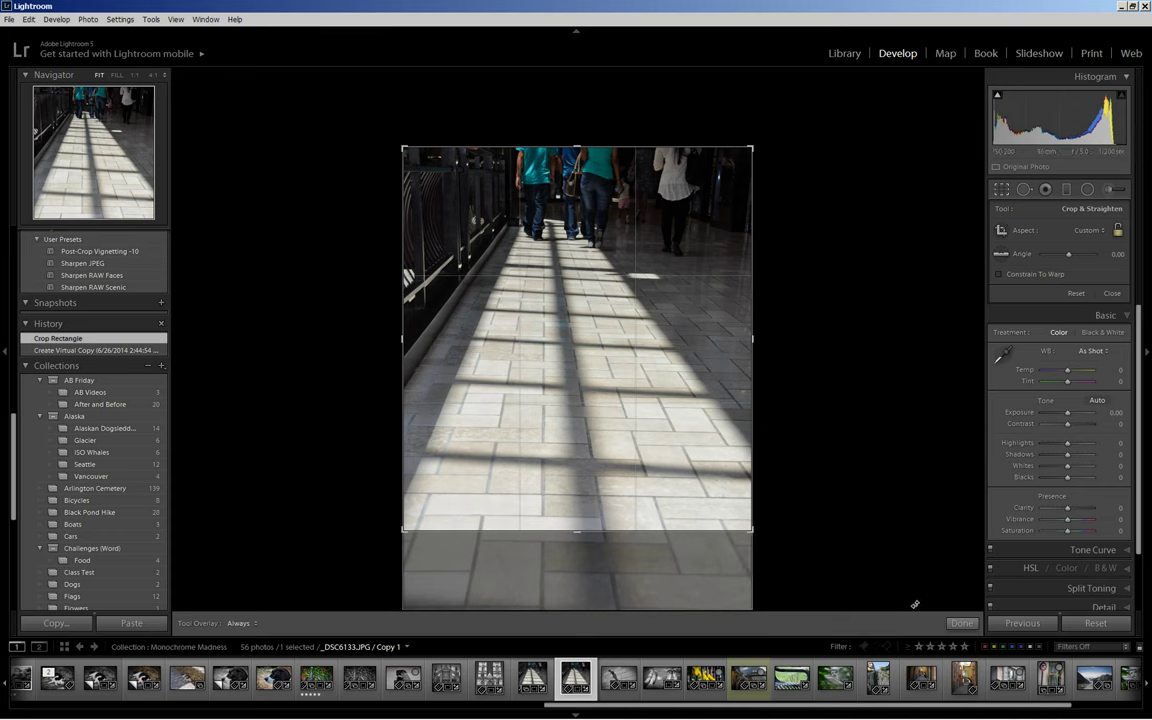
{"action": "left_click", "coordinate": [962, 624]}
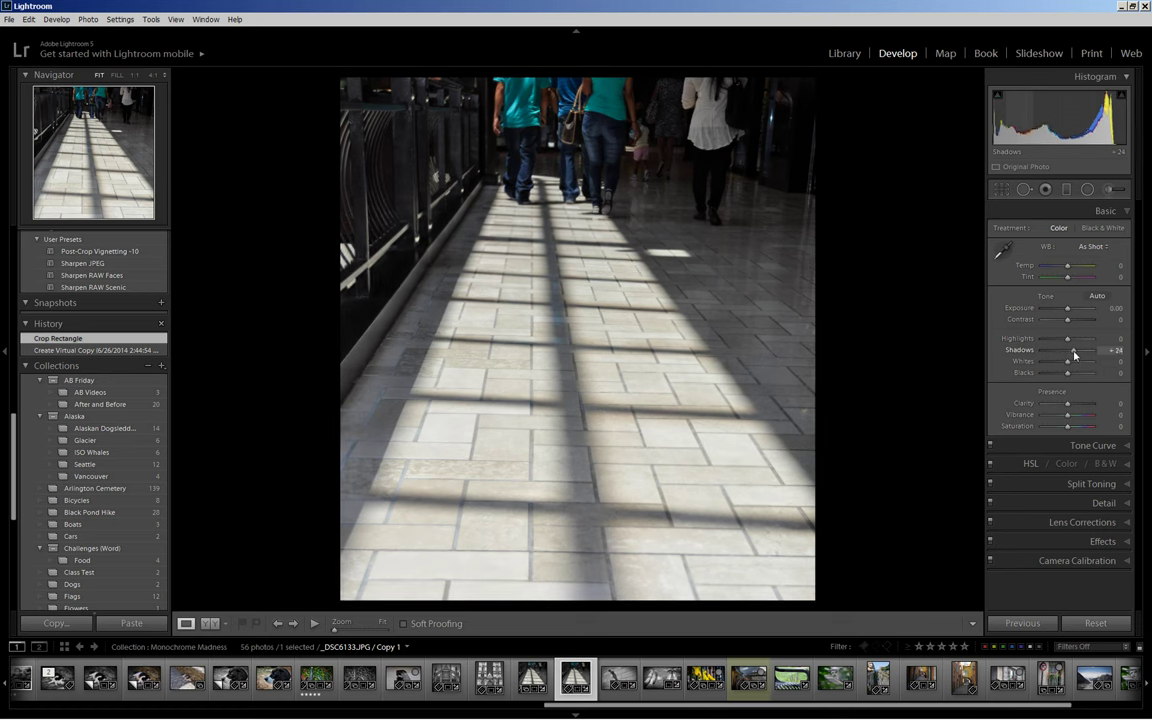
Set Shadows to +45, Whites to +43 and Contrast to +10 in the Basic panel.
{"action": "left_click_drag", "start_coordinate": [1068, 355], "coordinate": [1080, 356]}
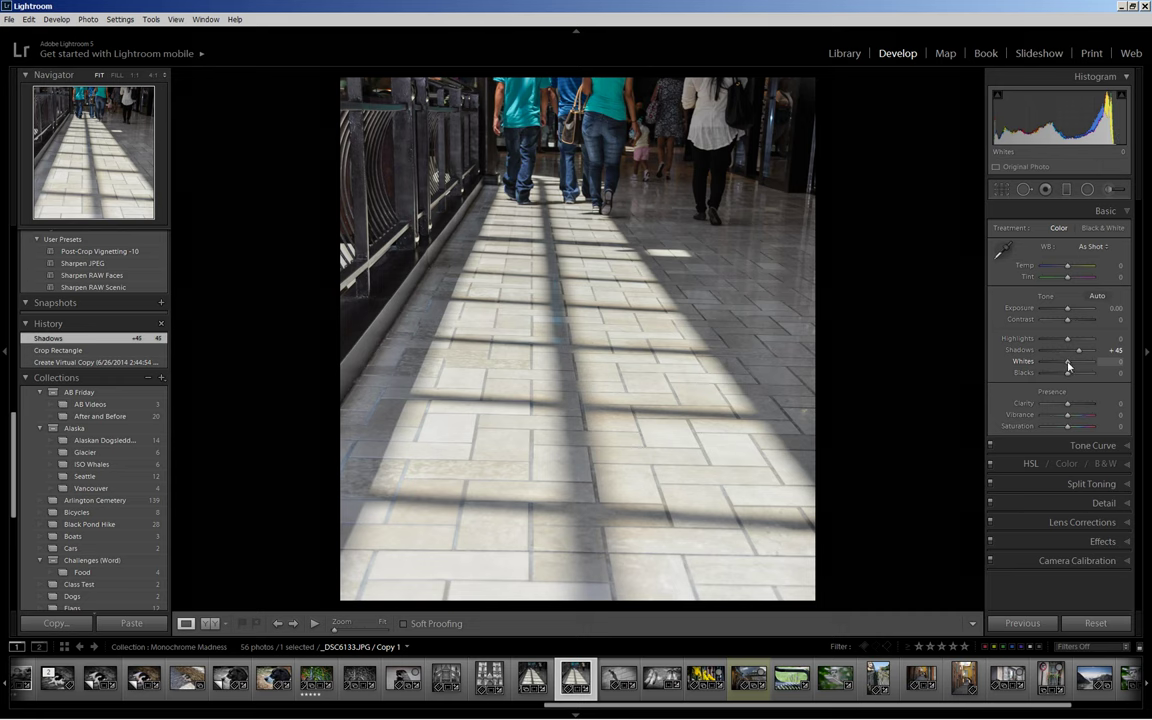
{"action": "left_click_drag", "start_coordinate": [1068, 366], "coordinate": [1079, 368]}
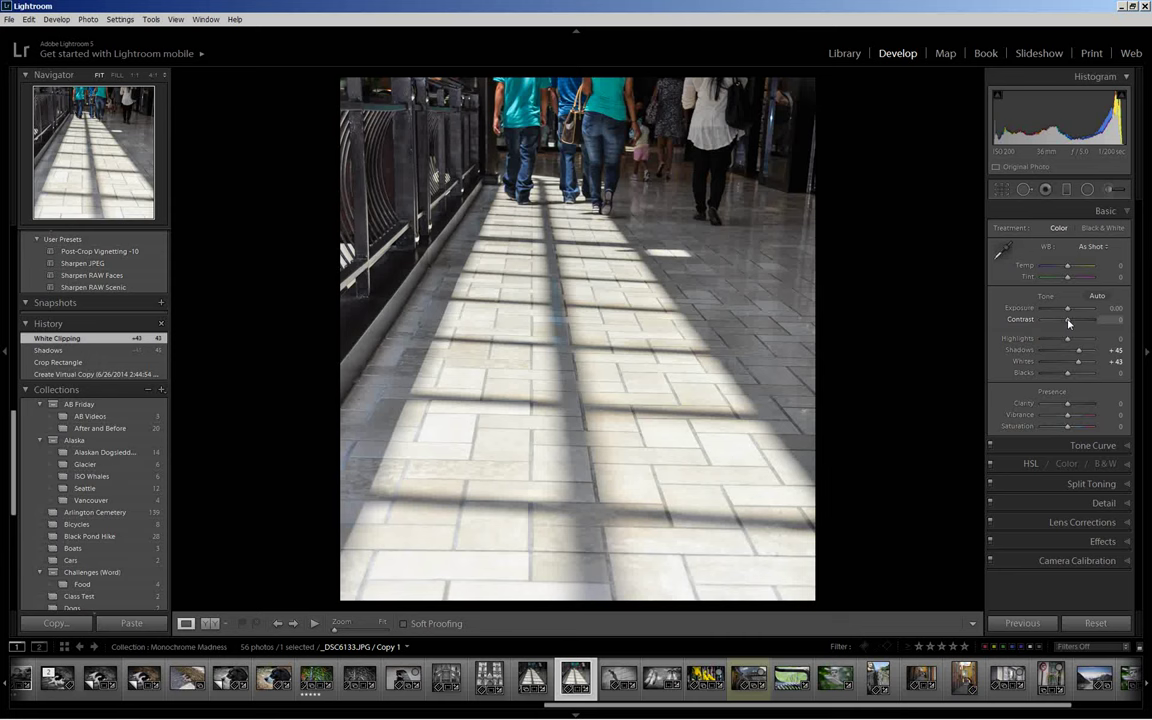
{"action": "left_click_drag", "start_coordinate": [1068, 320], "coordinate": [1071, 321]}
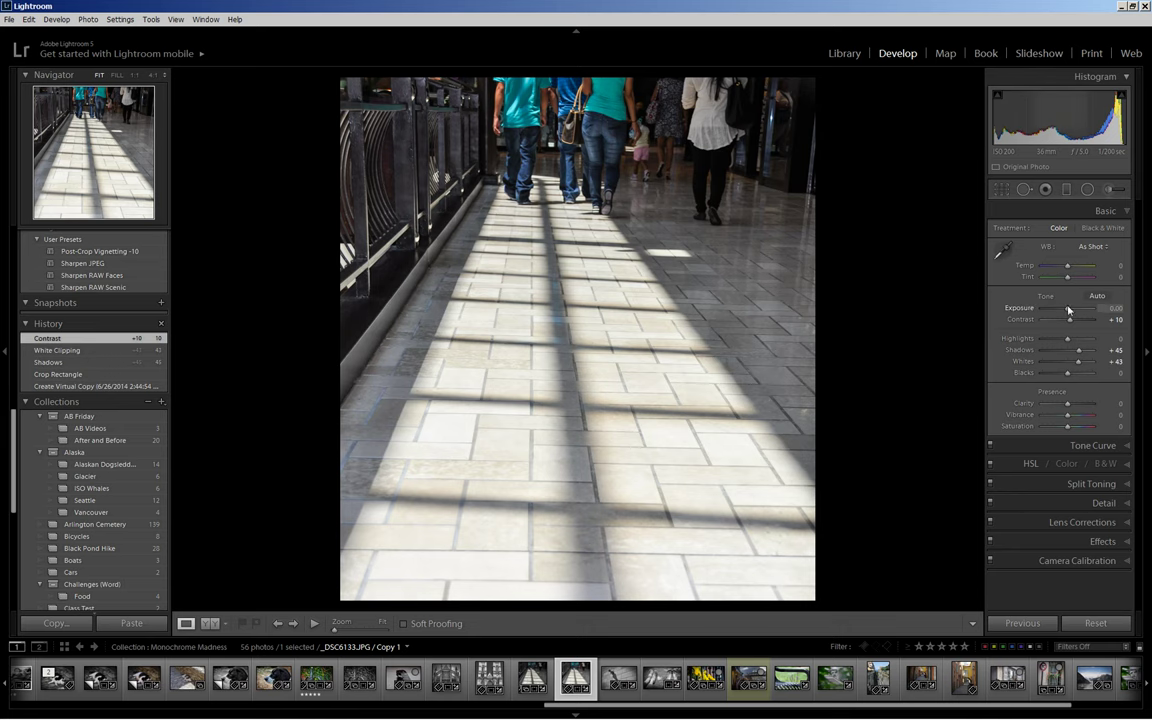
Lower Exposure to -0.71 and raise Highlights to +17.
{"action": "left_click_drag", "start_coordinate": [1067, 309], "coordinate": [1063, 309]}
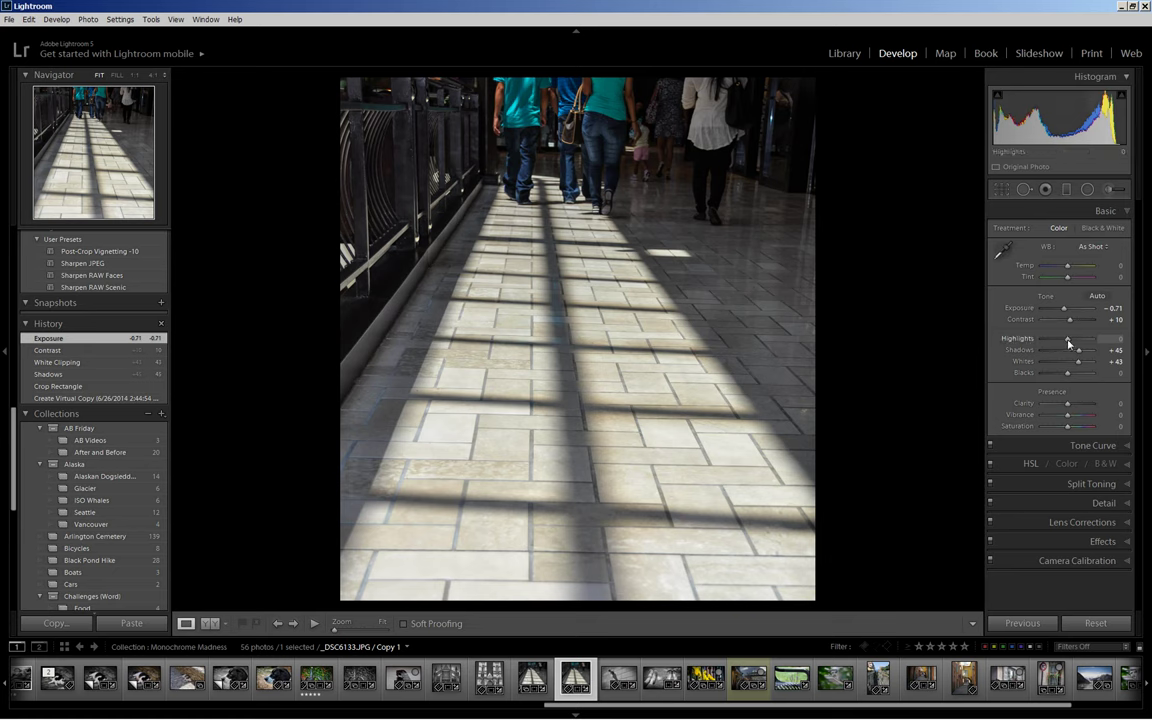
{"action": "left_click_drag", "start_coordinate": [1068, 341], "coordinate": [1073, 344]}
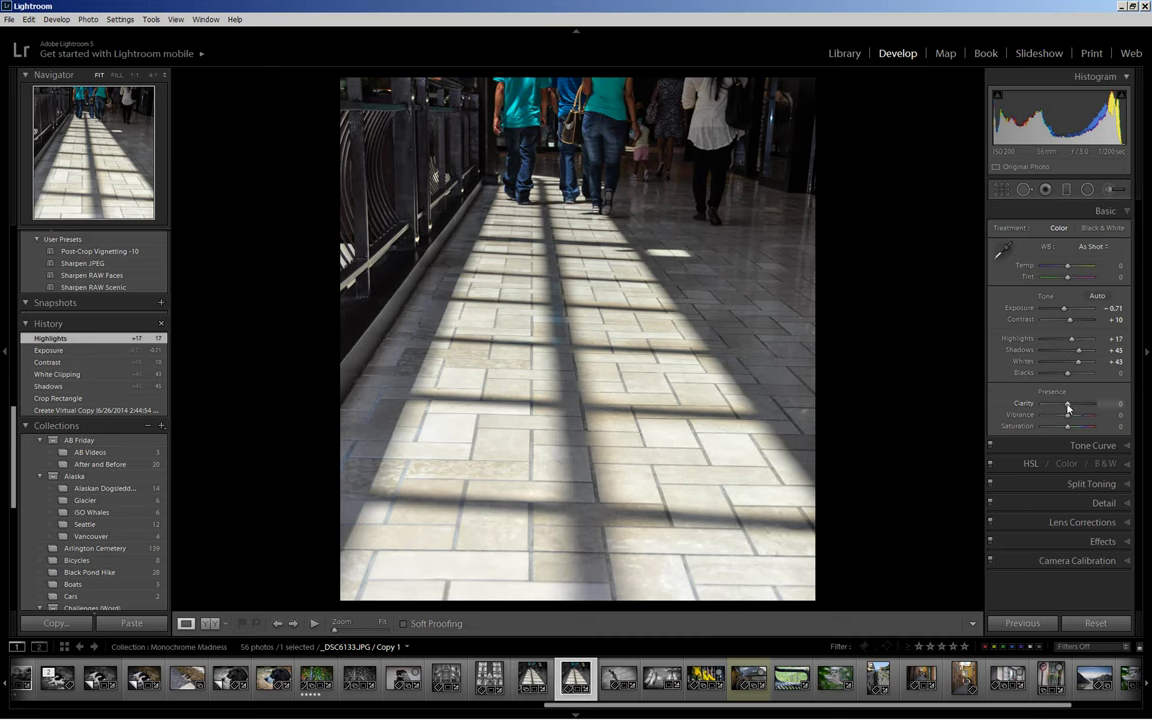
Set Clarity to +19 and reduce Vibrance to -33.
{"action": "left_click_drag", "start_coordinate": [1067, 406], "coordinate": [1073, 406]}
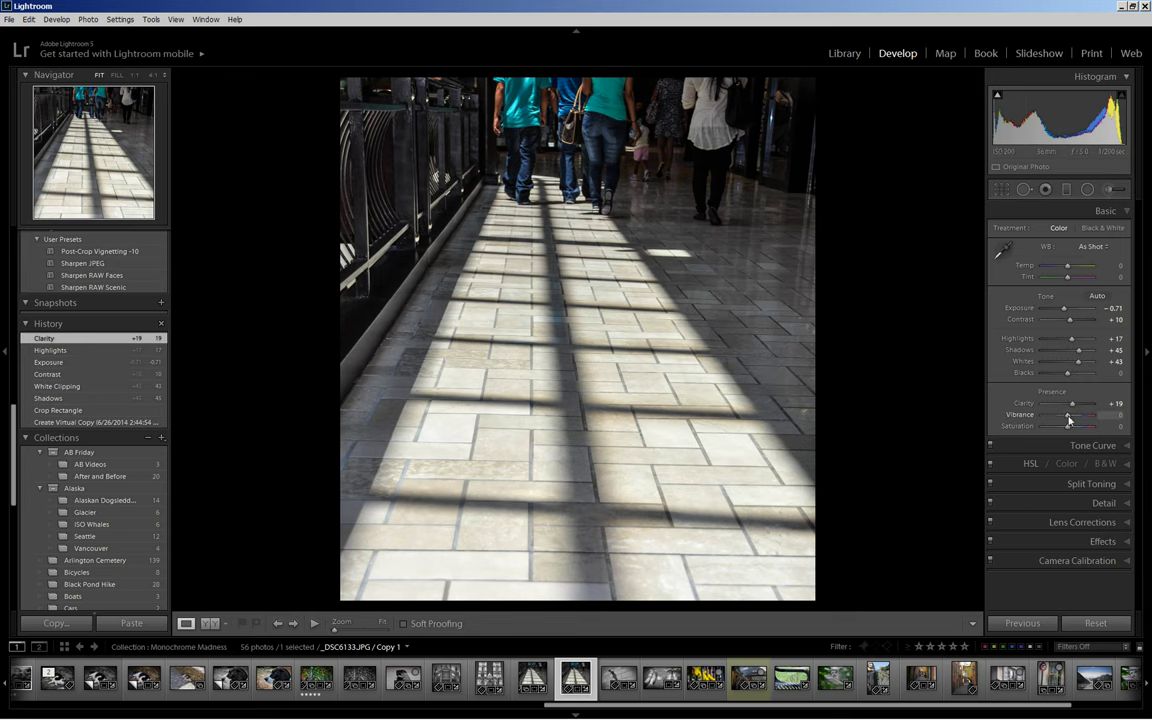
{"action": "left_click_drag", "start_coordinate": [1068, 420], "coordinate": [1063, 421]}
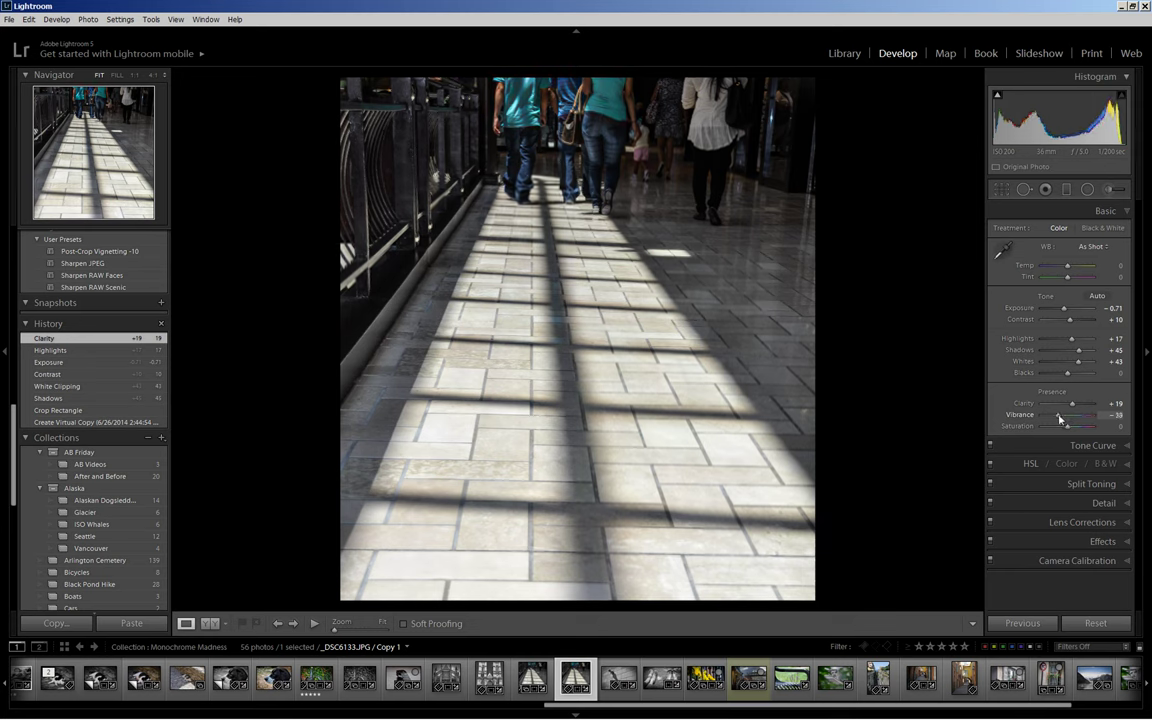
{"action": "left_click_drag", "start_coordinate": [1063, 420], "coordinate": [1061, 420]}
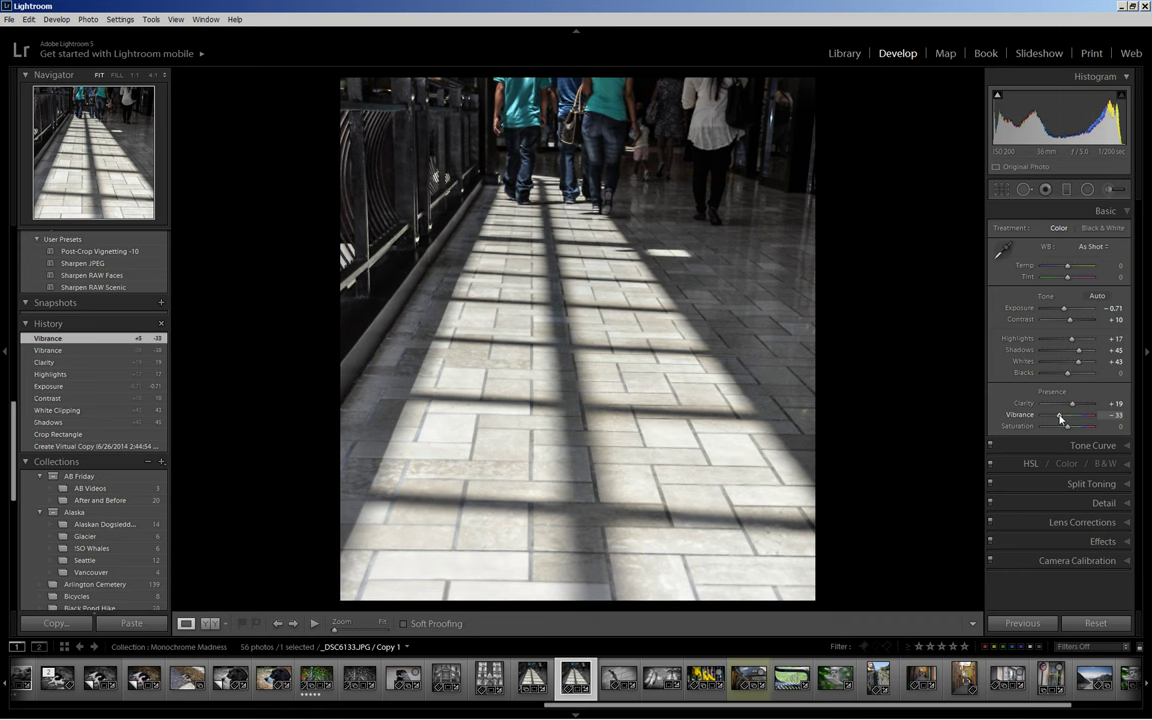
Zero the Detail sharpening, then apply the Sharpen JPEG preset (amount 30, radius 0.7).
{"action": "left_click", "coordinate": [1127, 503]}
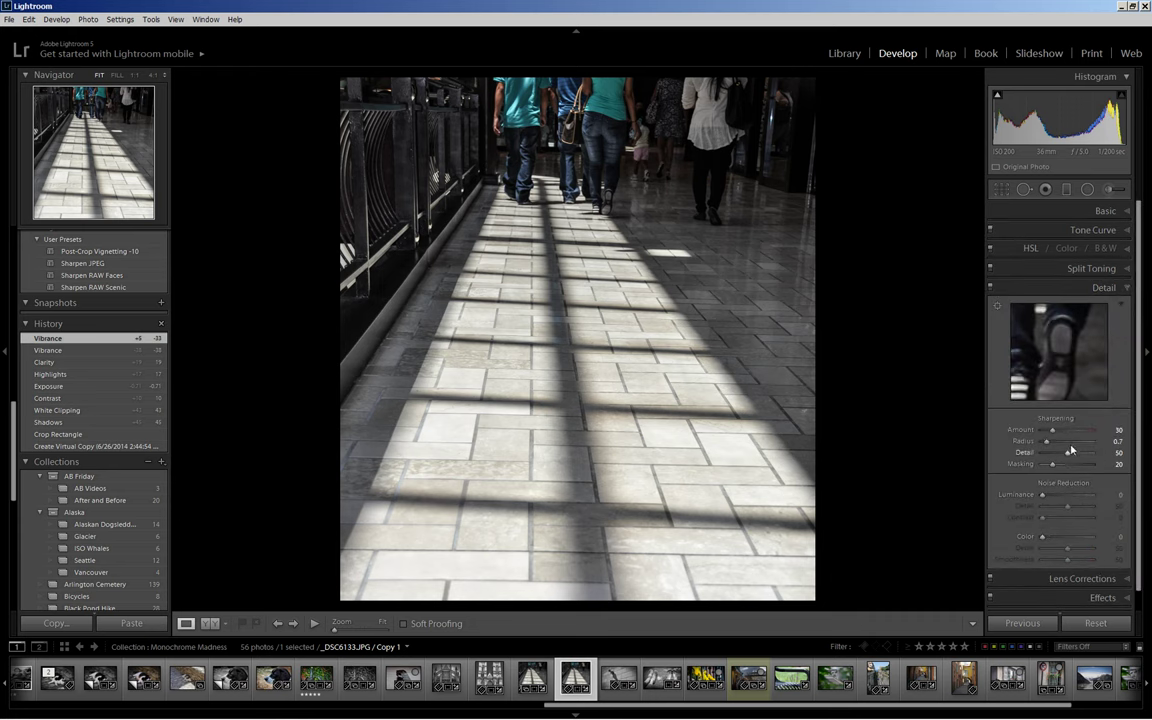
{"action": "left_click_drag", "start_coordinate": [1053, 433], "coordinate": [1040, 435]}
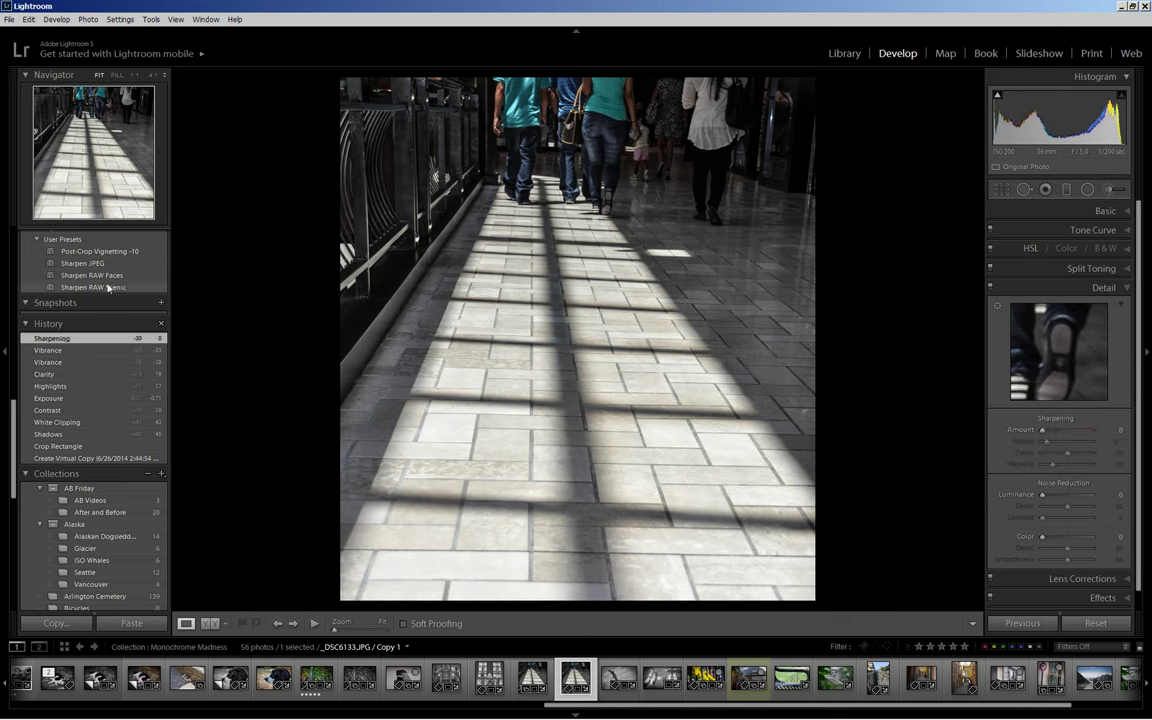
{"action": "scroll", "coordinate": [100, 268], "scroll_direction": "up", "scroll_amount": 2}
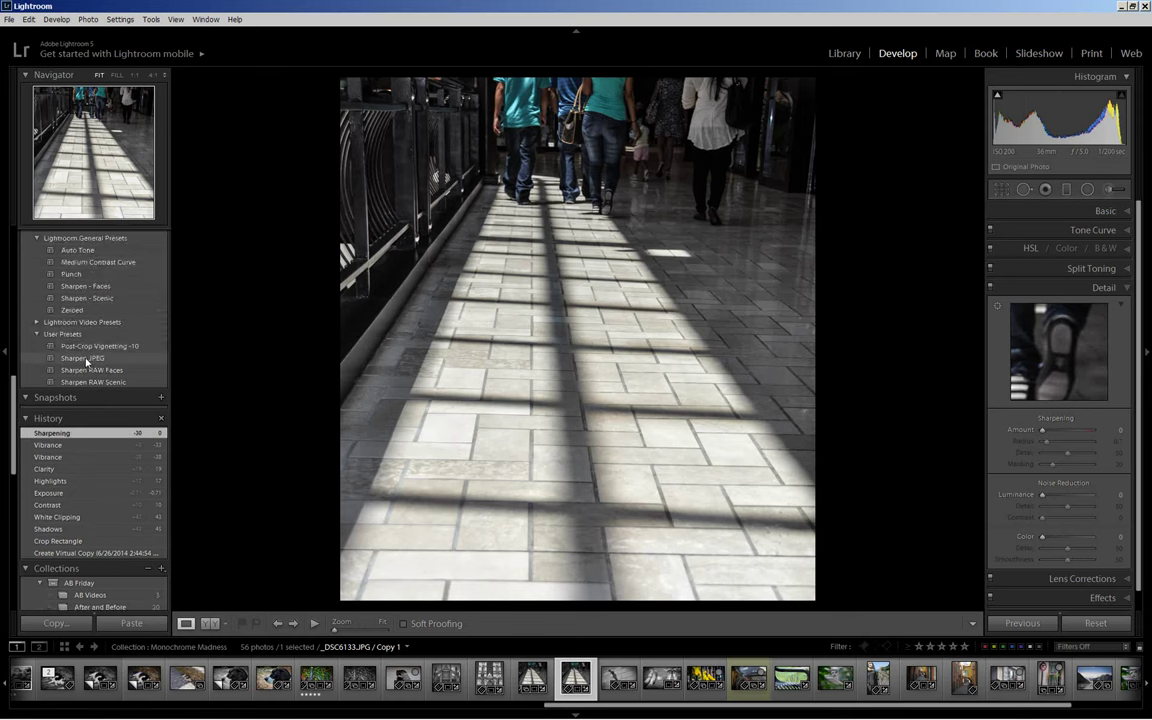
{"action": "left_click", "coordinate": [86, 359]}
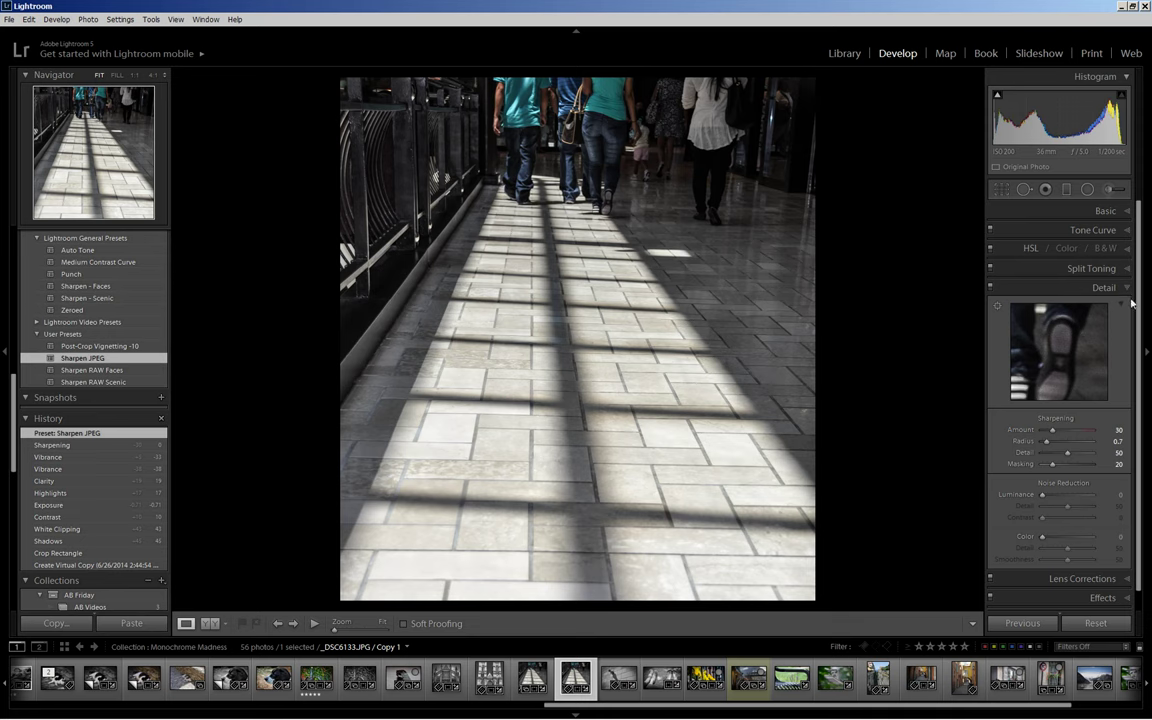
{"action": "left_click", "coordinate": [1131, 597]}
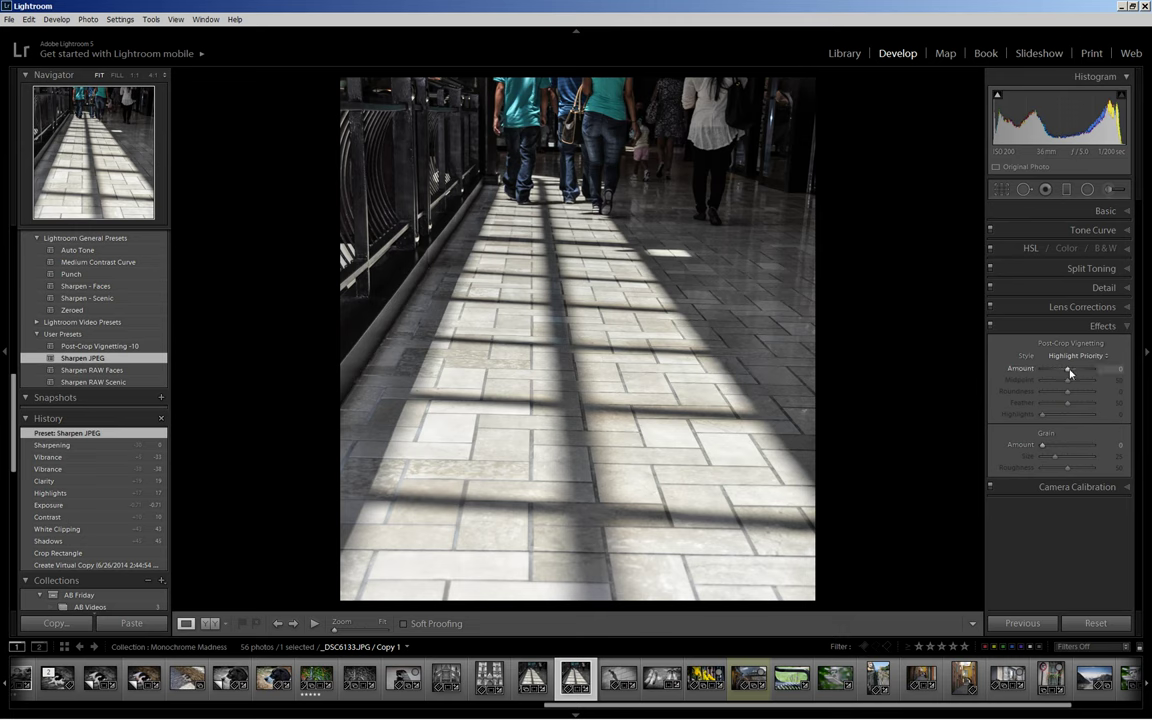
Set the Post-Crop Vignetting Amount to -10 to darken the corners slightly.
{"action": "left_click_drag", "start_coordinate": [1070, 373], "coordinate": [1068, 371]}
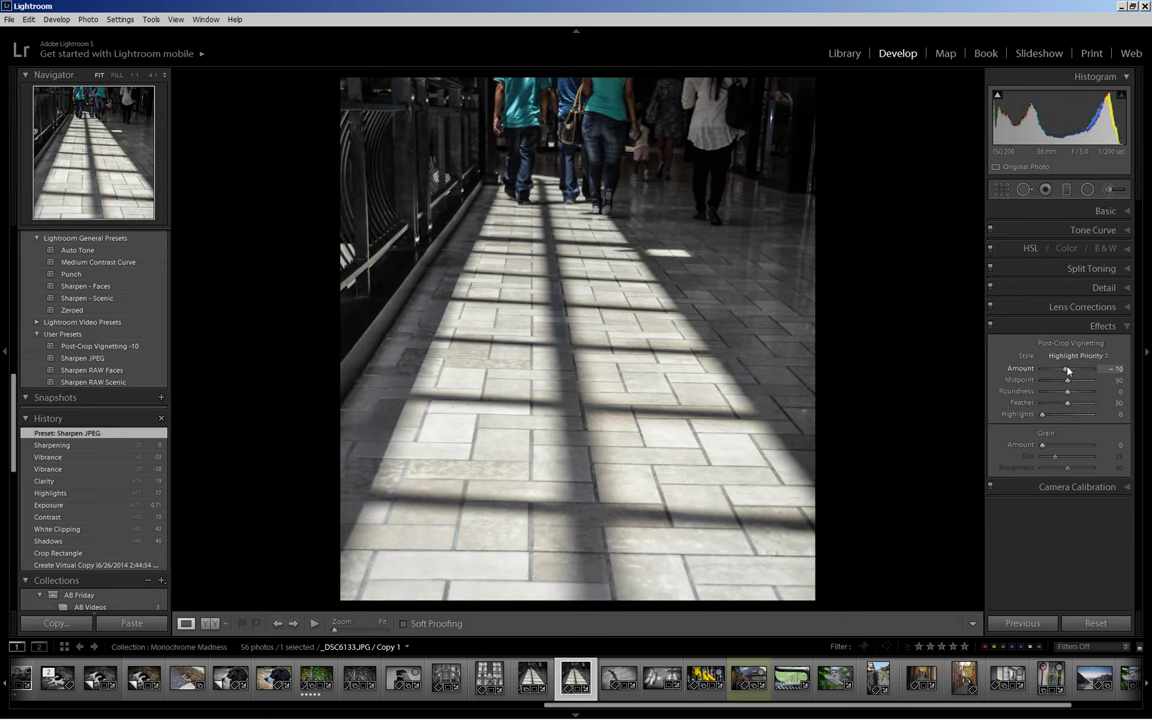
{"action": "left_click_drag", "start_coordinate": [1068, 371], "coordinate": [1066, 371]}
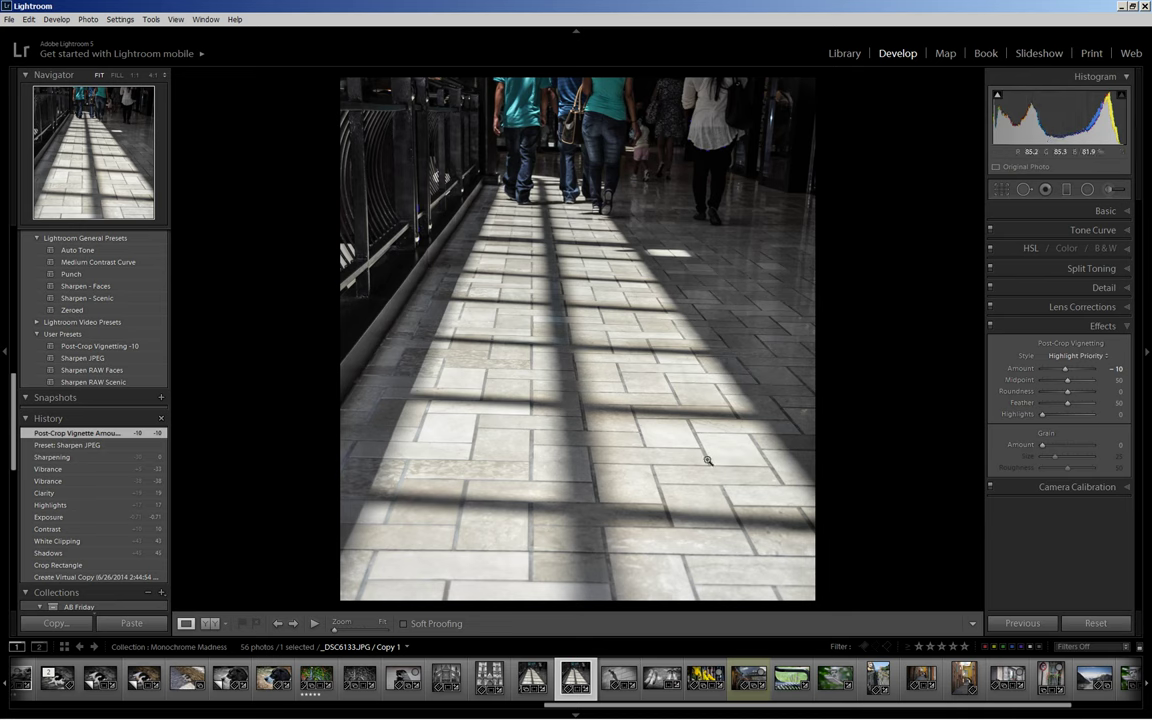
{"action": "left_click", "coordinate": [85, 578]}
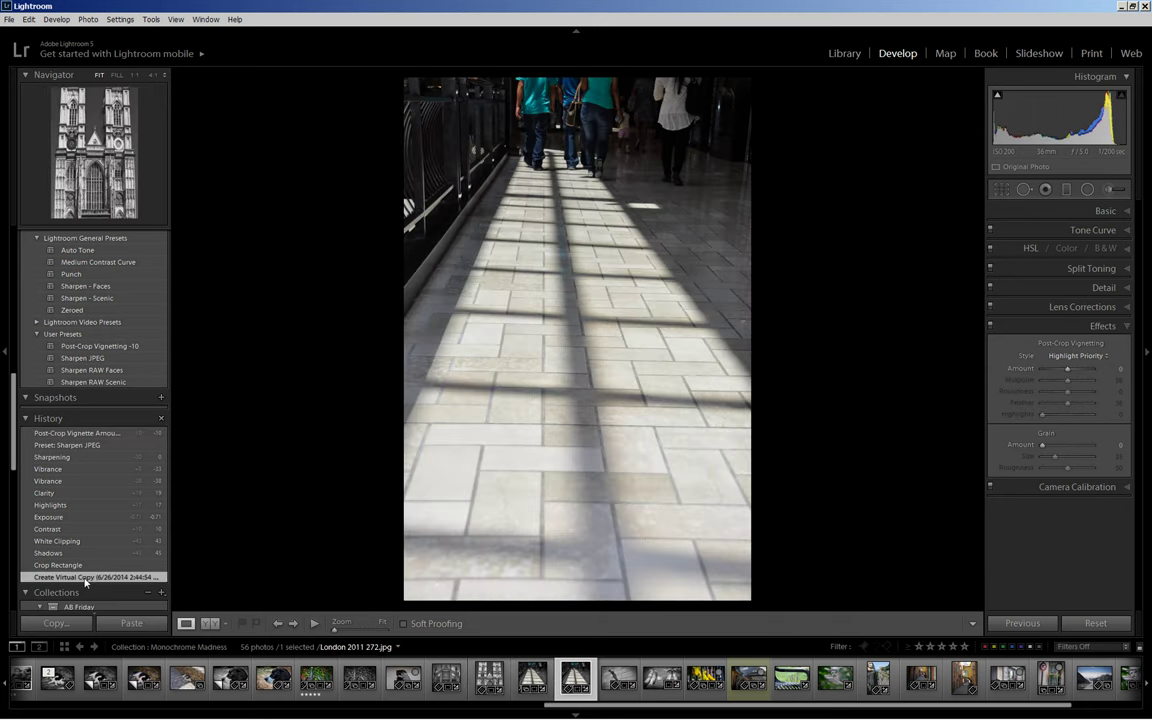
{"action": "left_click", "coordinate": [85, 436]}
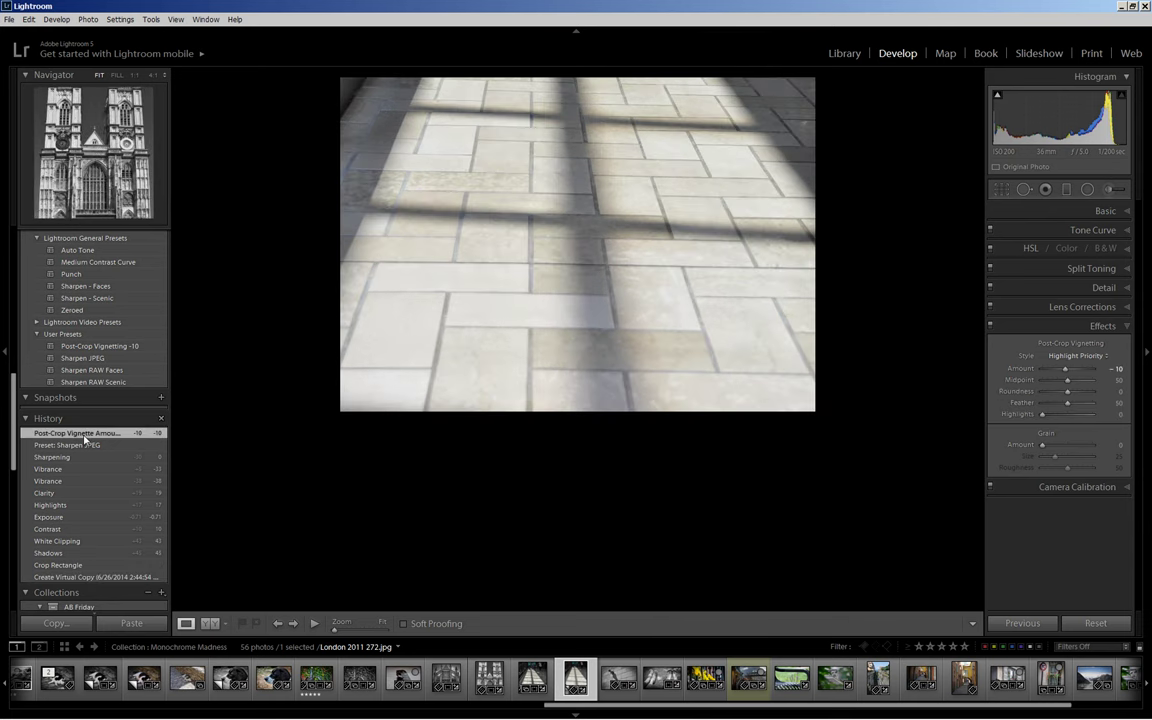